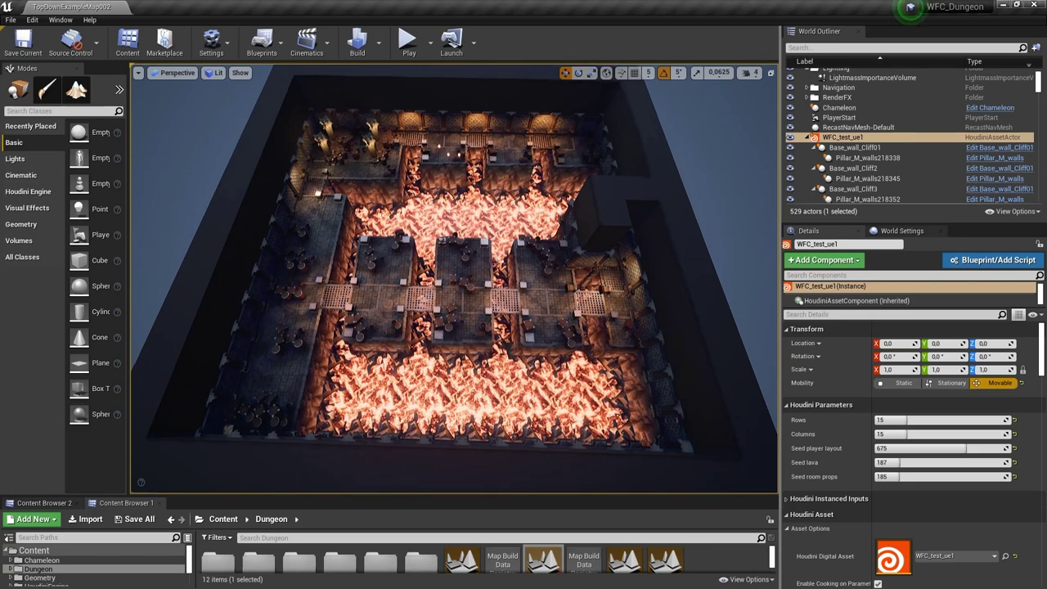
- Set the Seed player layout of the WFC_test_ue1 dungeon asset to 400
{"action": "key", "text": "w"}
{"action": "right_click_drag", "start_coordinate": [488, 280], "coordinate": [434, 257]}
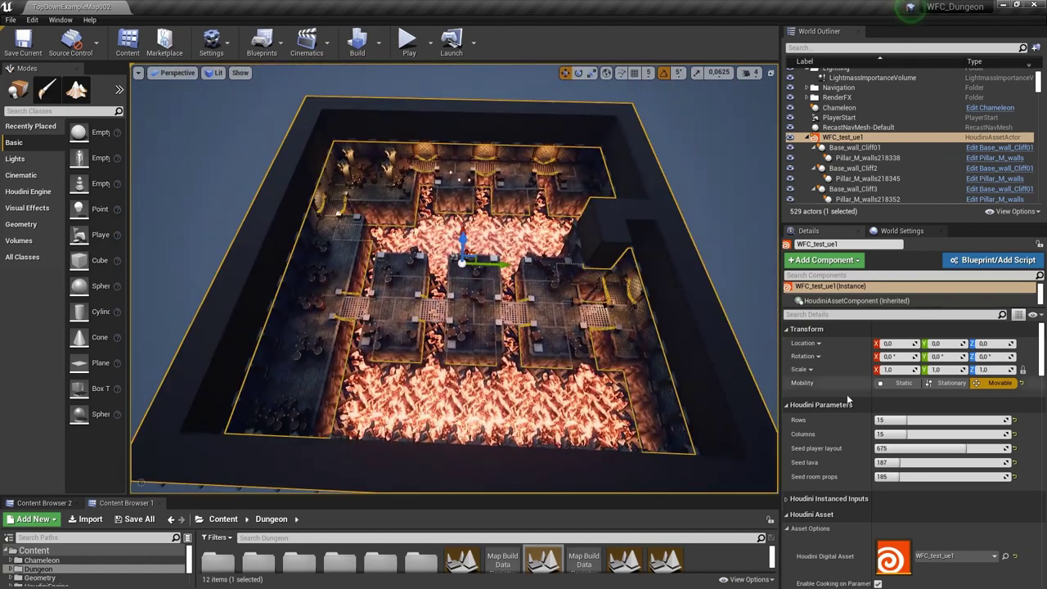
{"action": "scroll", "coordinate": [861, 421], "scroll_direction": "down", "scroll_amount": 1}
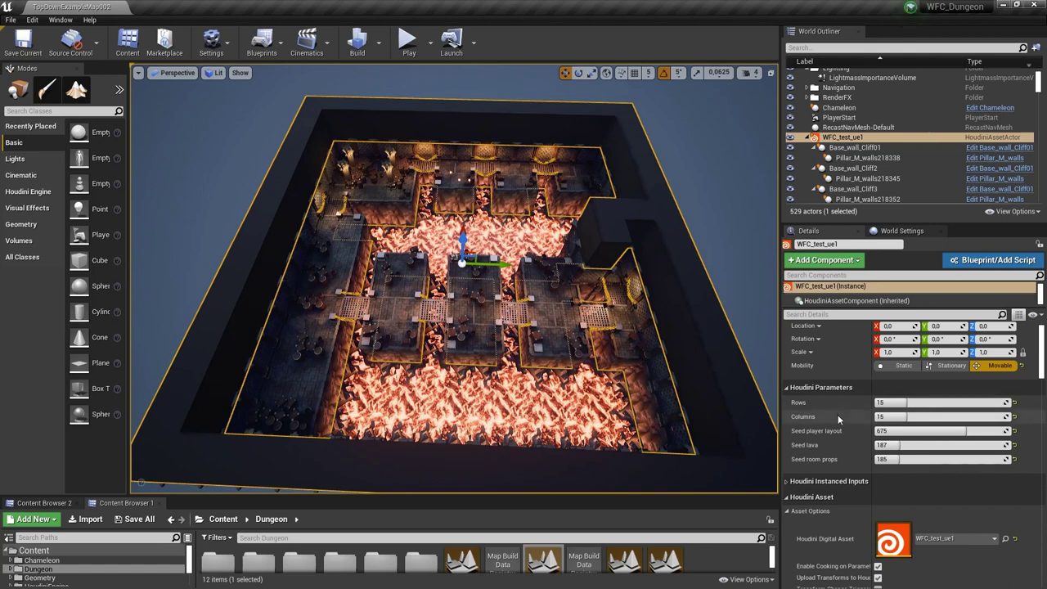
{"action": "left_click_drag", "start_coordinate": [889, 445], "coordinate": [900, 445]}
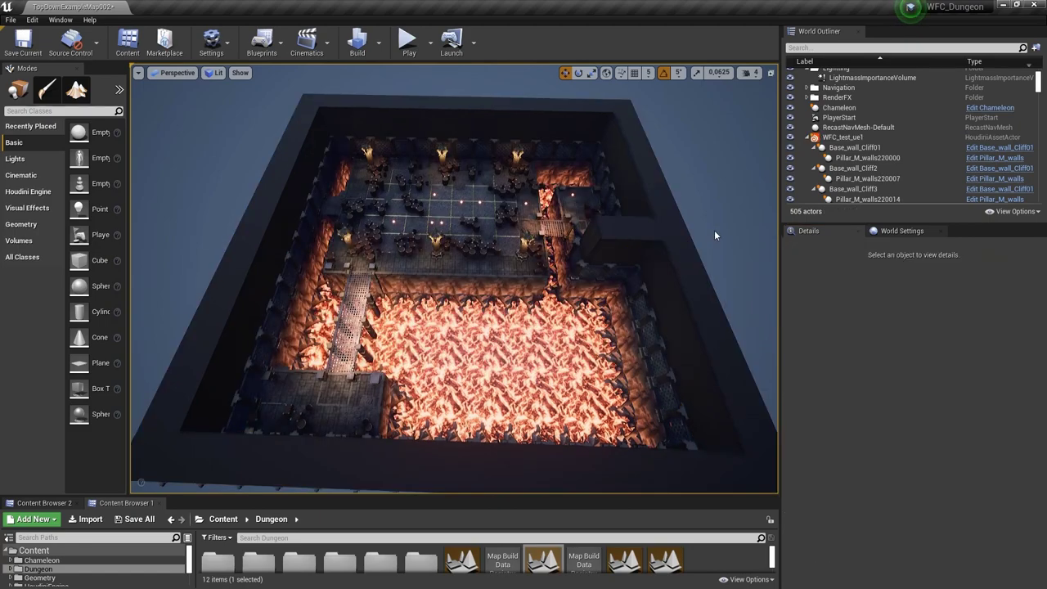
- Reselect the WFC_test_ue1 asset, set its Seed player layout to 567 and look over the regenerated dungeon
{"action": "right_click_drag", "start_coordinate": [592, 262], "coordinate": [523, 324]}
{"action": "left_click", "coordinate": [826, 138]}
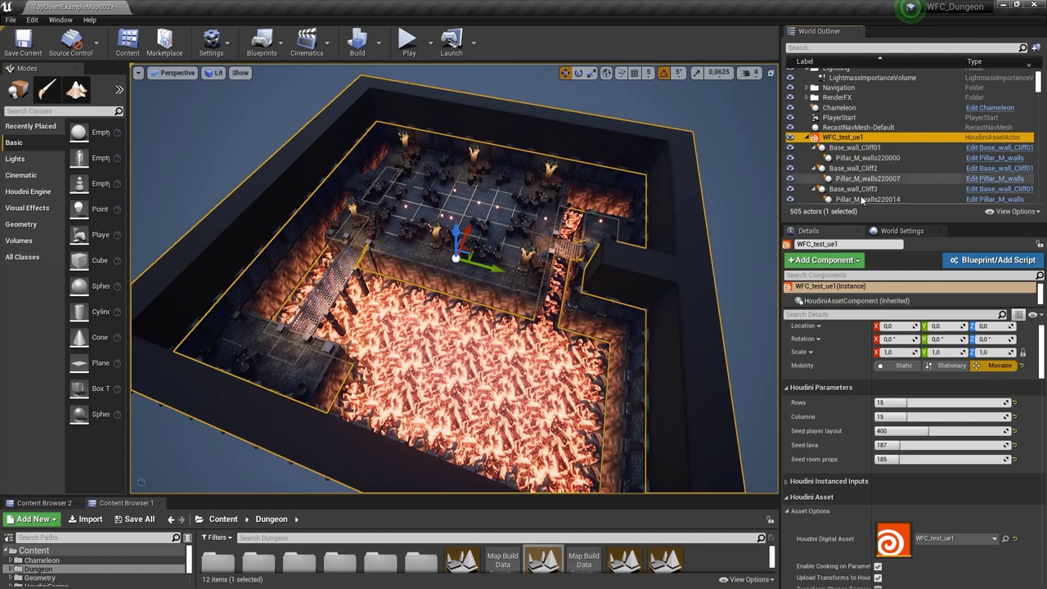
{"action": "left_click_drag", "start_coordinate": [930, 431], "coordinate": [932, 431]}
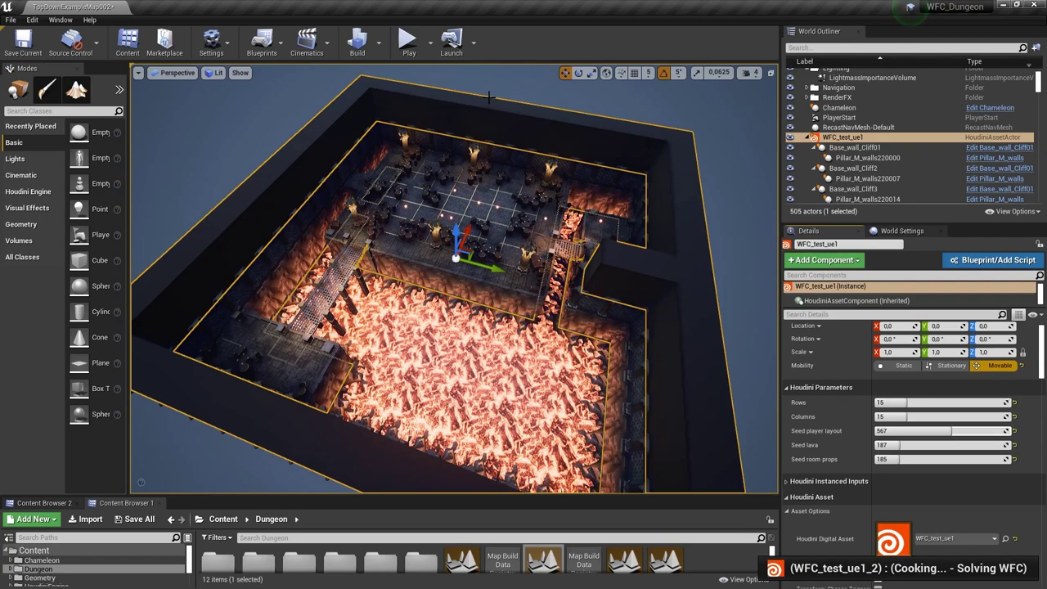
{"action": "right_click_drag", "start_coordinate": [490, 97], "coordinate": [489, 94]}
{"action": "key", "text": "w"}
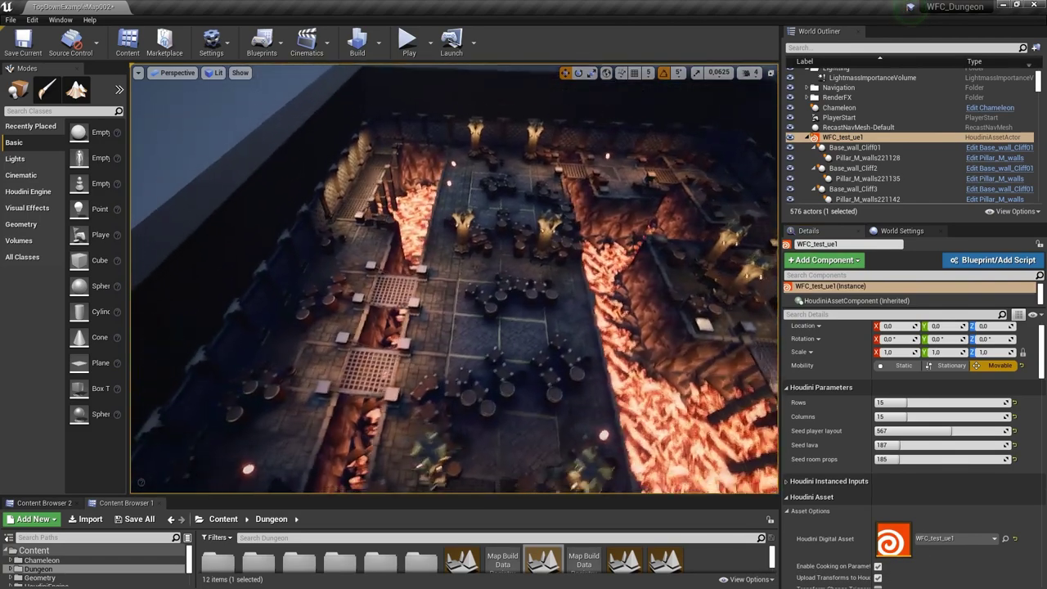
- Set the dungeon's Seed lava to 410 and view the new lava distribution from above
{"action": "key", "text": "s"}
{"action": "mouse_move", "coordinate": [547, 215]}
{"action": "right_mouse_down"}
{"action": "mouse_move", "coordinate": [532, 221]}
{"action": "mouse_move", "coordinate": [548, 216]}
{"action": "right_mouse_up"}
{"action": "key", "text": "d"}
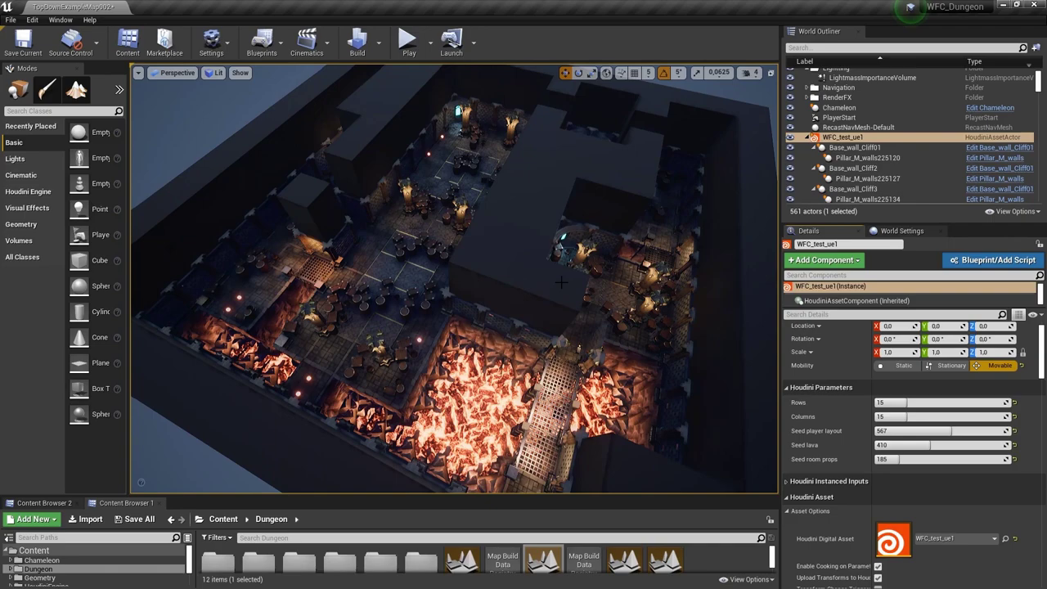
{"action": "right_click_drag", "start_coordinate": [548, 229], "coordinate": [532, 250]}
{"action": "mouse_move", "coordinate": [393, 237]}
{"action": "right_mouse_down"}
{"action": "mouse_move", "coordinate": [376, 239]}
{"action": "mouse_move", "coordinate": [385, 274]}
{"action": "mouse_move", "coordinate": [426, 307]}
{"action": "mouse_move", "coordinate": [430, 295]}
{"action": "mouse_move", "coordinate": [372, 248]}
{"action": "mouse_move", "coordinate": [401, 246]}
{"action": "mouse_move", "coordinate": [368, 258]}
{"action": "mouse_move", "coordinate": [373, 225]}
{"action": "mouse_move", "coordinate": [397, 249]}
{"action": "mouse_move", "coordinate": [389, 255]}
{"action": "right_mouse_up"}
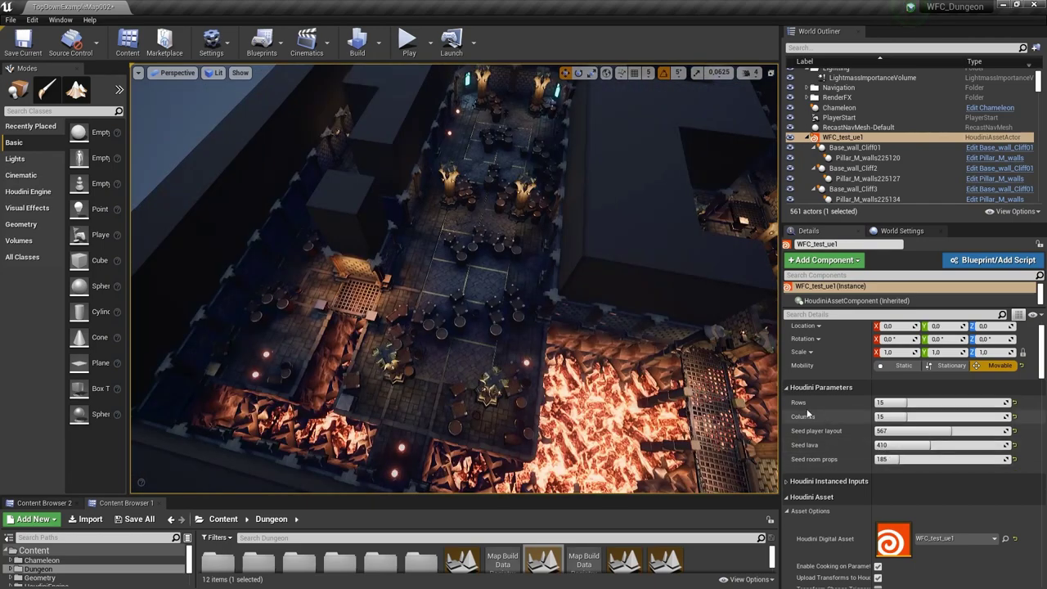
- Set the dungeon's Seed room props to 372 and view the props in the long central room up close
{"action": "right_click_drag", "start_coordinate": [654, 336], "coordinate": [661, 311]}
{"action": "right_click_drag", "start_coordinate": [689, 349], "coordinate": [687, 348]}
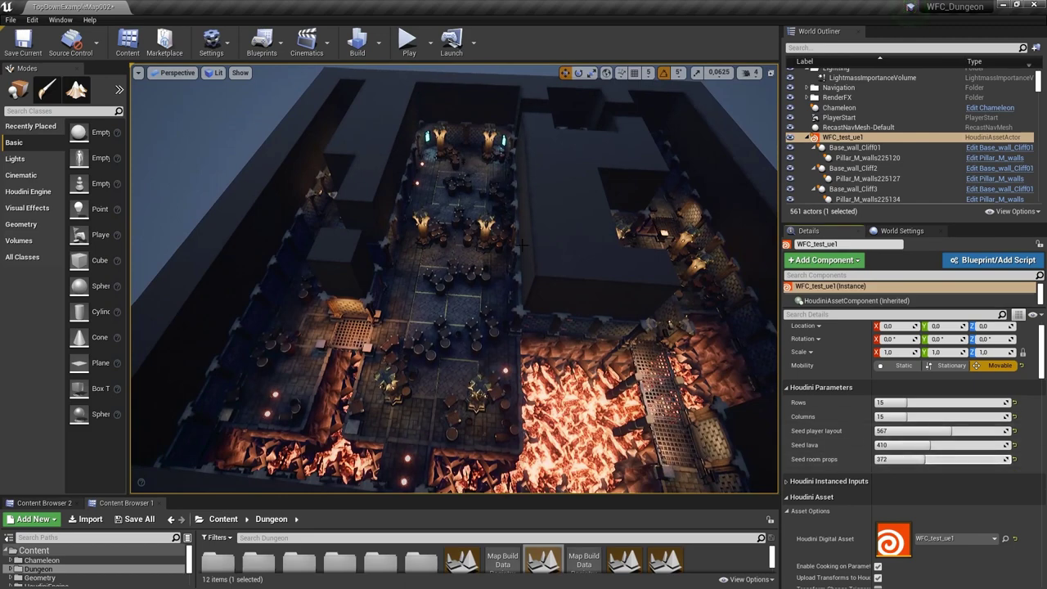
{"action": "key", "text": "w"}
{"action": "right_click_drag", "start_coordinate": [522, 244], "coordinate": [516, 199]}
{"action": "key", "text": "s"}
{"action": "key", "text": "w"}
{"action": "key", "text": "s"}
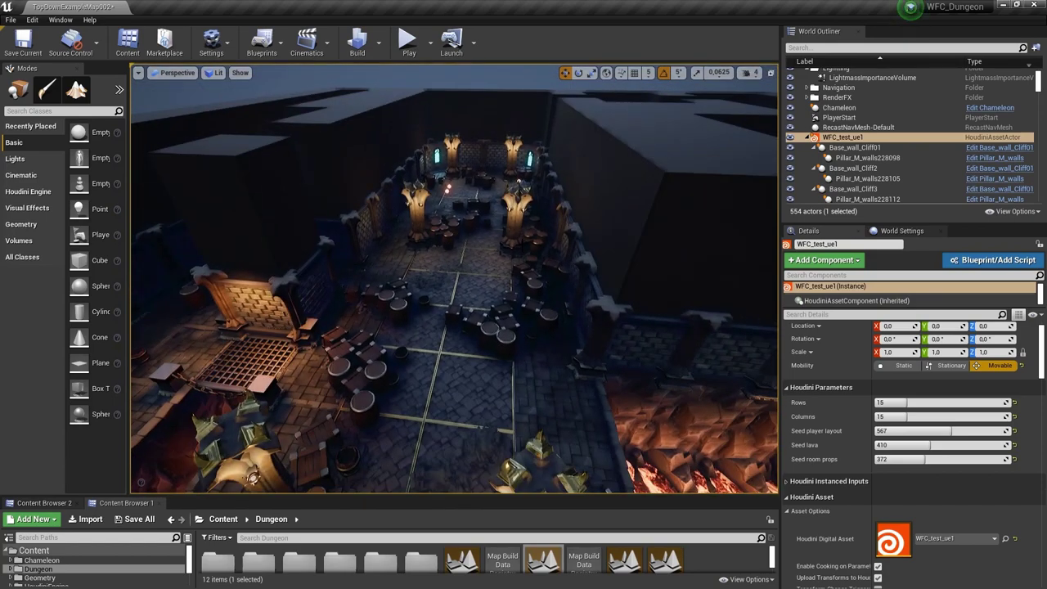
- Leave game view to inspect the navigation mesh around the room props, and return to game view
{"action": "key", "text": "g"}
{"action": "key", "text": "s"}
{"action": "right_click_drag", "start_coordinate": [521, 247], "coordinate": [503, 259]}
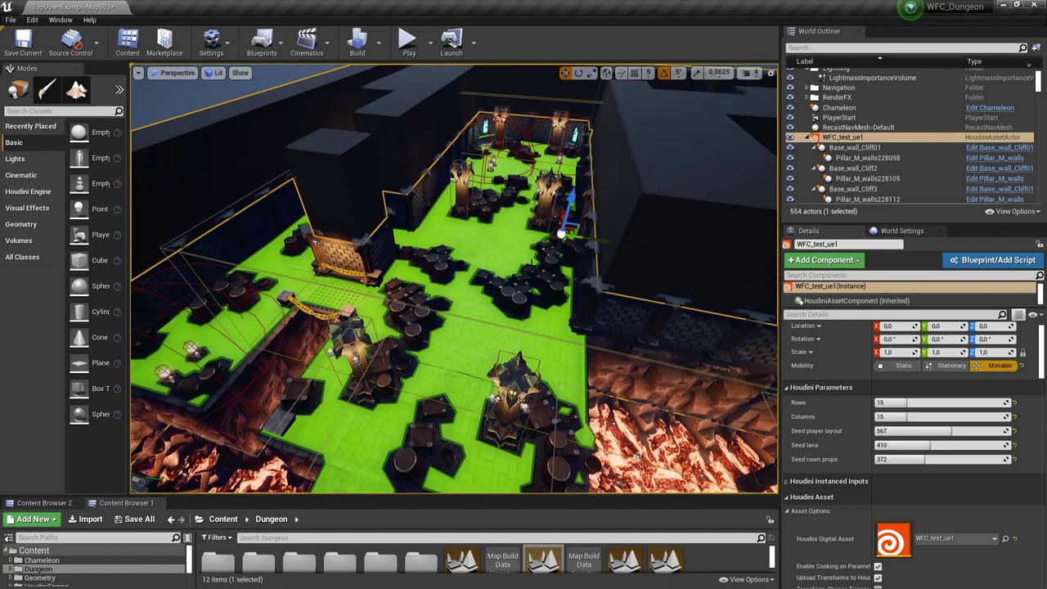
{"action": "right_click_drag", "start_coordinate": [503, 260], "coordinate": [441, 263]}
{"action": "key", "text": "w"}
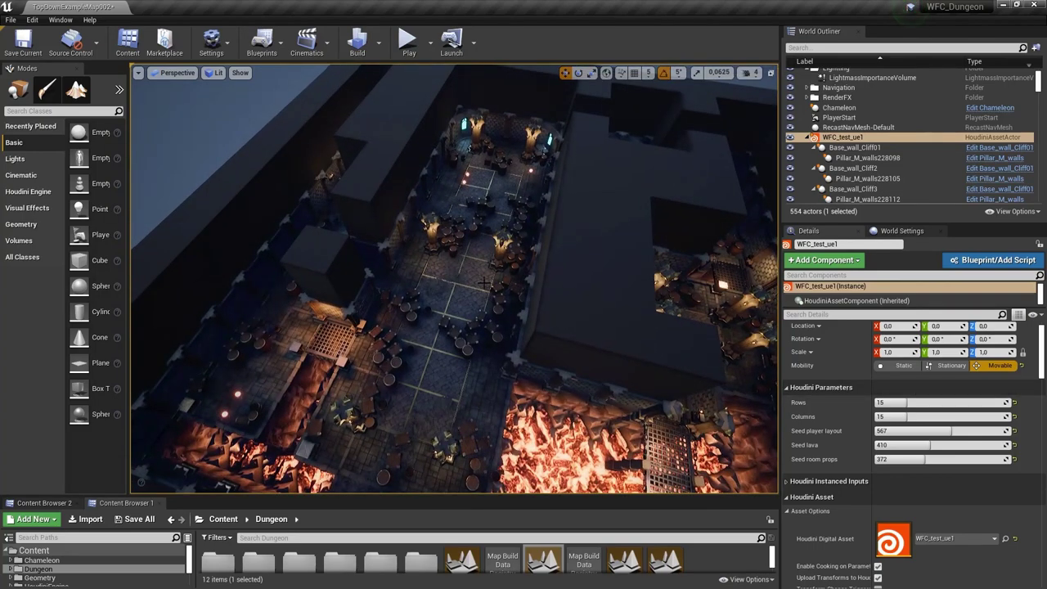
- Set both Rows and Columns of the dungeon asset to 25
{"action": "right_click_drag", "start_coordinate": [454, 278], "coordinate": [464, 301]}
{"action": "key", "text": "s"}
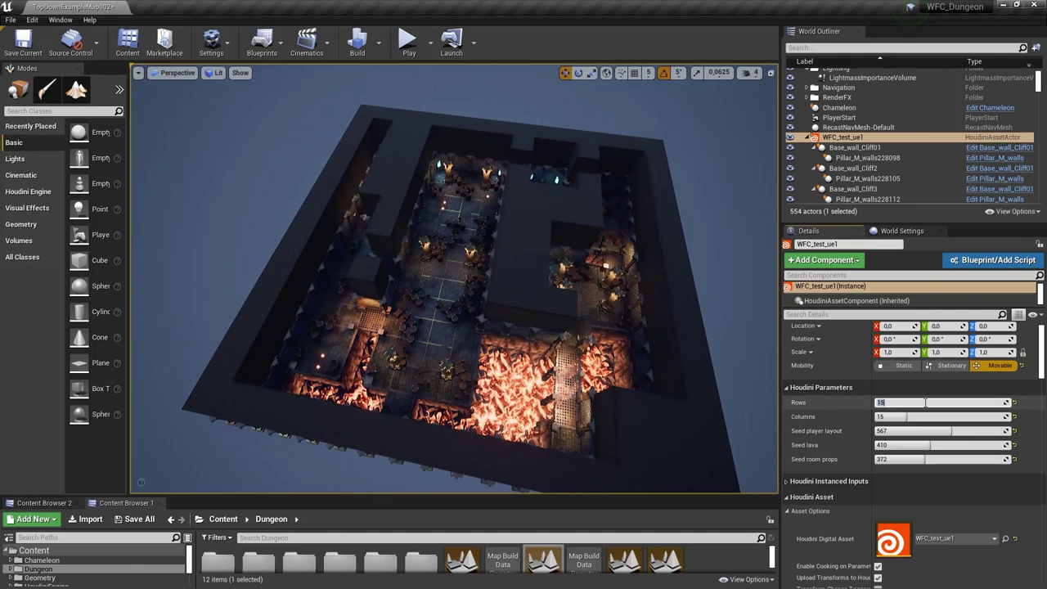
{"action": "type", "text": "25"}
{"action": "key", "text": "Tab"}
{"action": "type", "text": "25"}
{"action": "key", "text": "Return"}
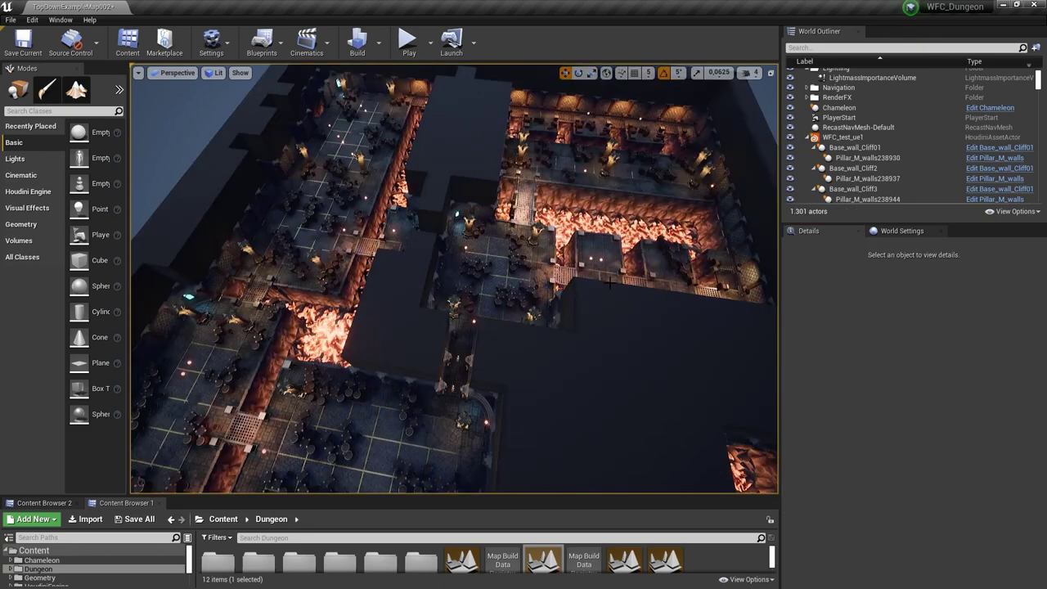
- Fly over the regenerated dungeon to examine its rooms, lava areas and props
{"action": "scroll", "coordinate": [454, 278], "scroll_direction": "down", "scroll_amount": 3}
{"action": "scroll", "coordinate": [455, 278], "scroll_direction": "up", "scroll_amount": 4}
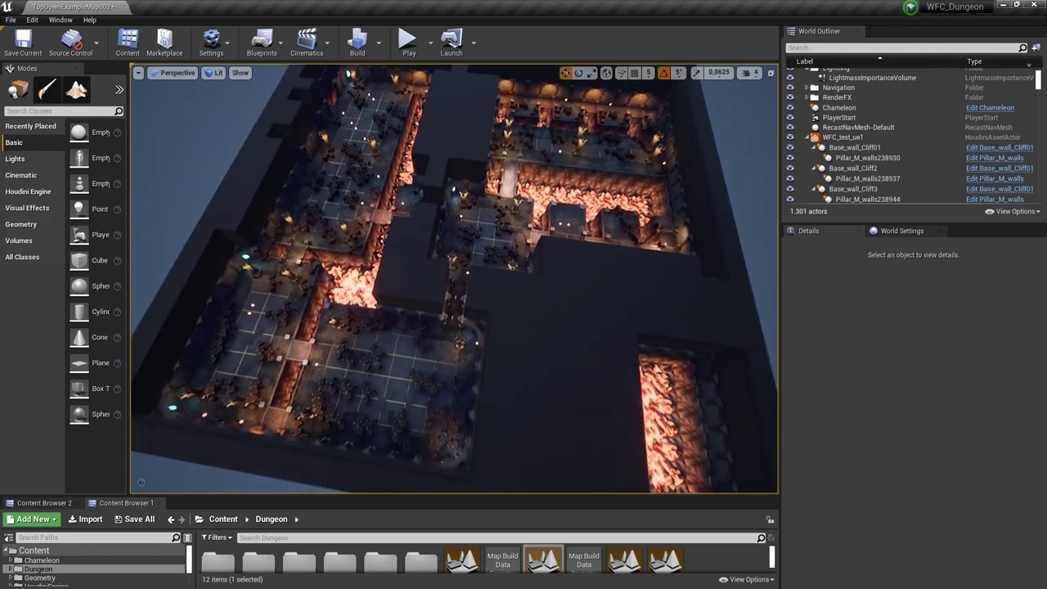
{"action": "right_click_drag", "start_coordinate": [455, 278], "coordinate": [421, 311]}
{"action": "key", "text": "w"}
{"action": "key", "text": "w"}
{"action": "key", "text": "w"}
{"action": "key", "text": "w"}
{"action": "key", "text": "w"}
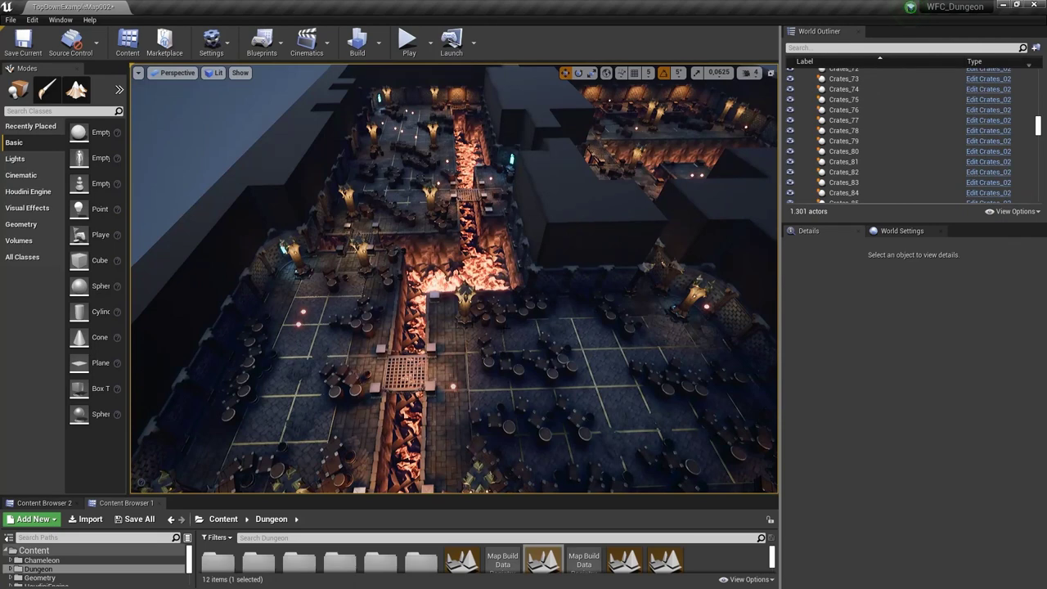
{"action": "key", "text": "w"}
{"action": "right_click_drag", "start_coordinate": [454, 278], "coordinate": [450, 304]}
{"action": "key", "text": "w"}
{"action": "key", "text": "s"}
{"action": "left_click", "coordinate": [494, 270]}
{"action": "key", "text": "d"}
{"action": "right_click_drag", "start_coordinate": [494, 272], "coordinate": [452, 273]}
- Switch to Houdini, view the playable-area layout and display the lava layout from 2d_wavefunctioncollapse2
{"action": "left_click_drag", "start_coordinate": [373, 282], "coordinate": [336, 288]}
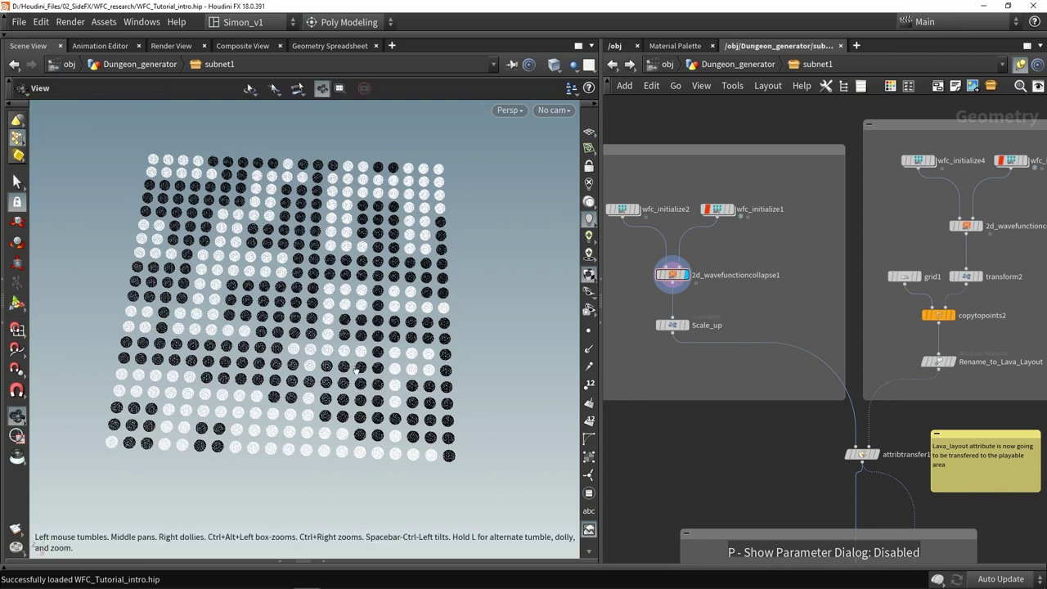
{"action": "left_click_drag", "start_coordinate": [354, 368], "coordinate": [356, 381]}
{"action": "middle_click_drag", "start_coordinate": [748, 408], "coordinate": [679, 402]}
{"action": "scroll", "coordinate": [676, 401], "scroll_direction": "down", "scroll_amount": 2}
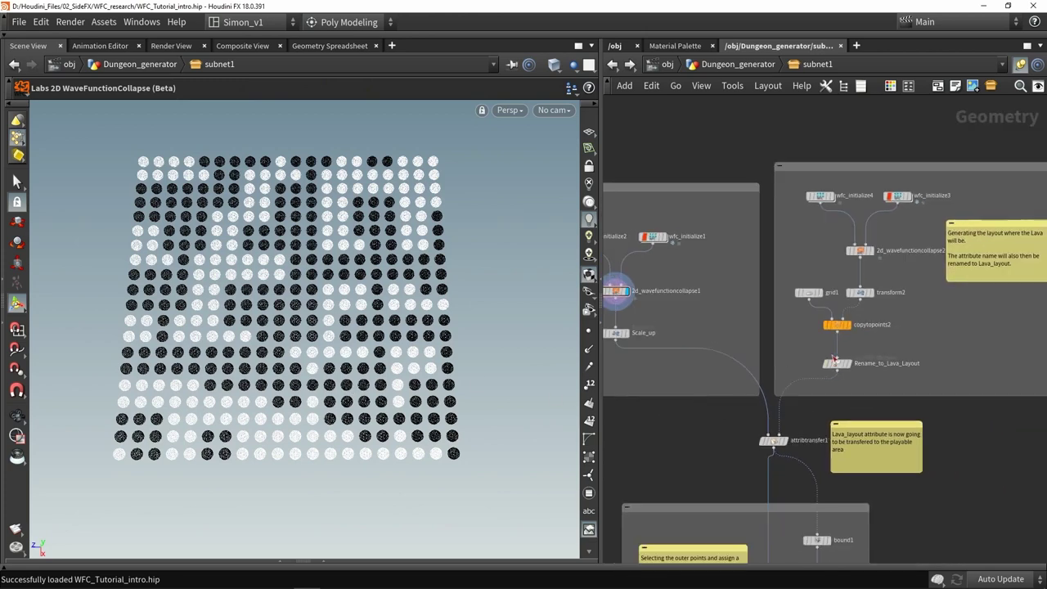
{"action": "middle_click_drag", "start_coordinate": [886, 345], "coordinate": [790, 357]}
{"action": "left_click", "coordinate": [776, 264]}
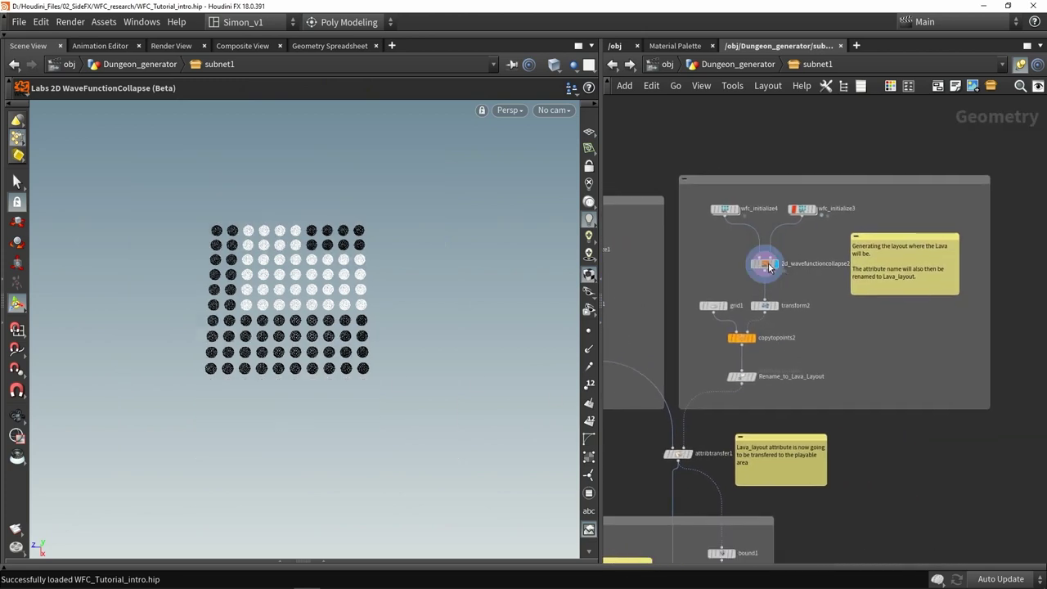
{"action": "left_click", "coordinate": [766, 265]}
- Display the results of the attribtransfer1 node and the color1 node at the end of the border setup
{"action": "middle_click_drag", "start_coordinate": [651, 361], "coordinate": [719, 260]}
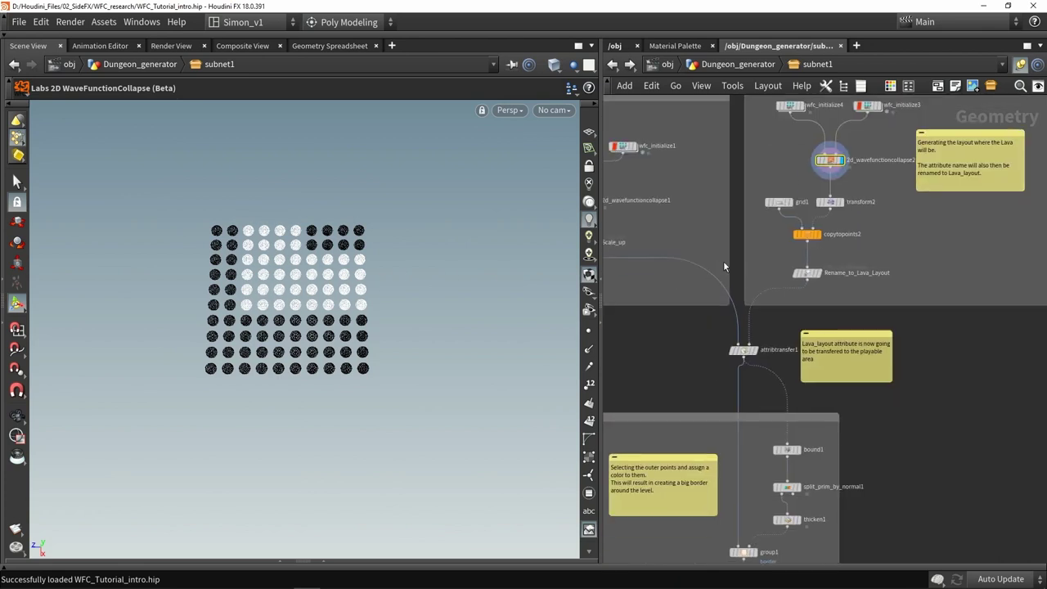
{"action": "left_click", "coordinate": [744, 352]}
{"action": "middle_click_drag", "start_coordinate": [778, 522], "coordinate": [784, 237]}
{"action": "scroll", "coordinate": [777, 241], "scroll_direction": "up", "scroll_amount": 3}
{"action": "left_click", "coordinate": [759, 237]}
- Display the points from wang_tiles_decoder2 and from overwrite_name at the end of the largest-area extraction
{"action": "left_click", "coordinate": [777, 313]}
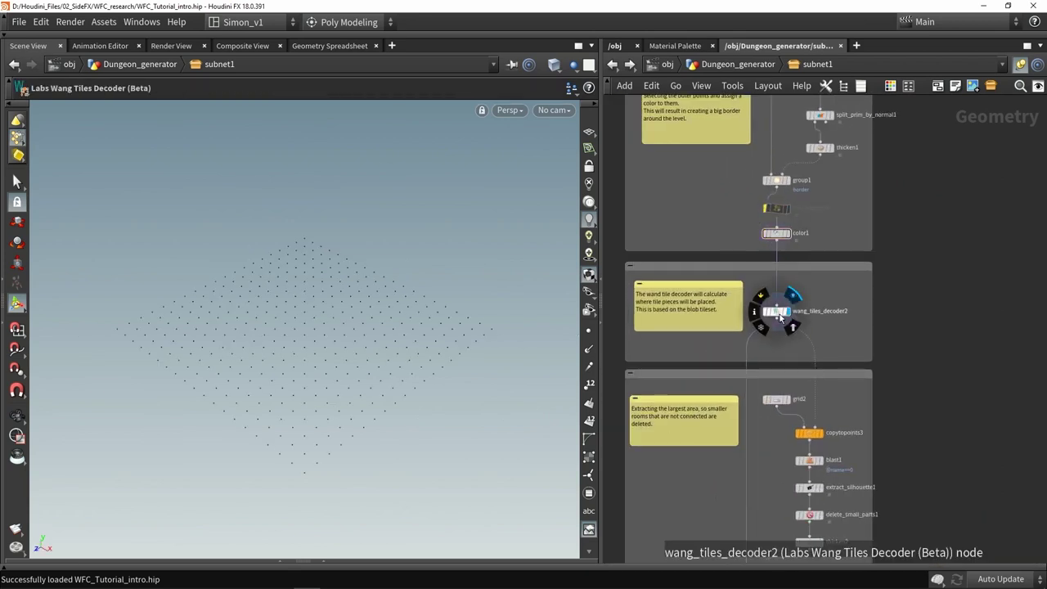
{"action": "scroll", "coordinate": [779, 316], "scroll_direction": "up", "scroll_amount": 3}
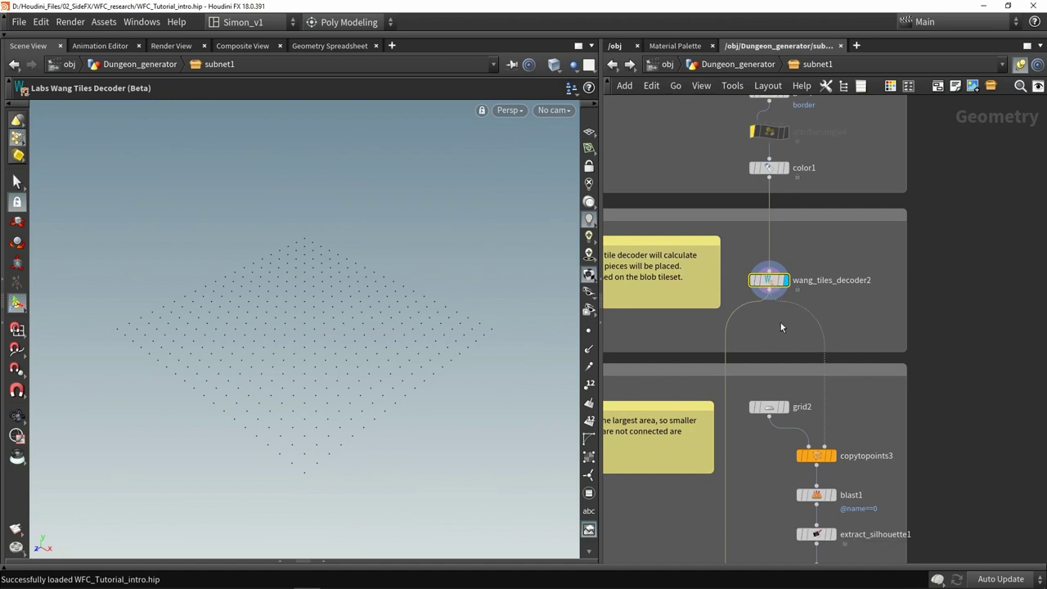
{"action": "middle_click_drag", "start_coordinate": [768, 338], "coordinate": [768, 258]}
{"action": "scroll", "coordinate": [768, 257], "scroll_direction": "down", "scroll_amount": 2}
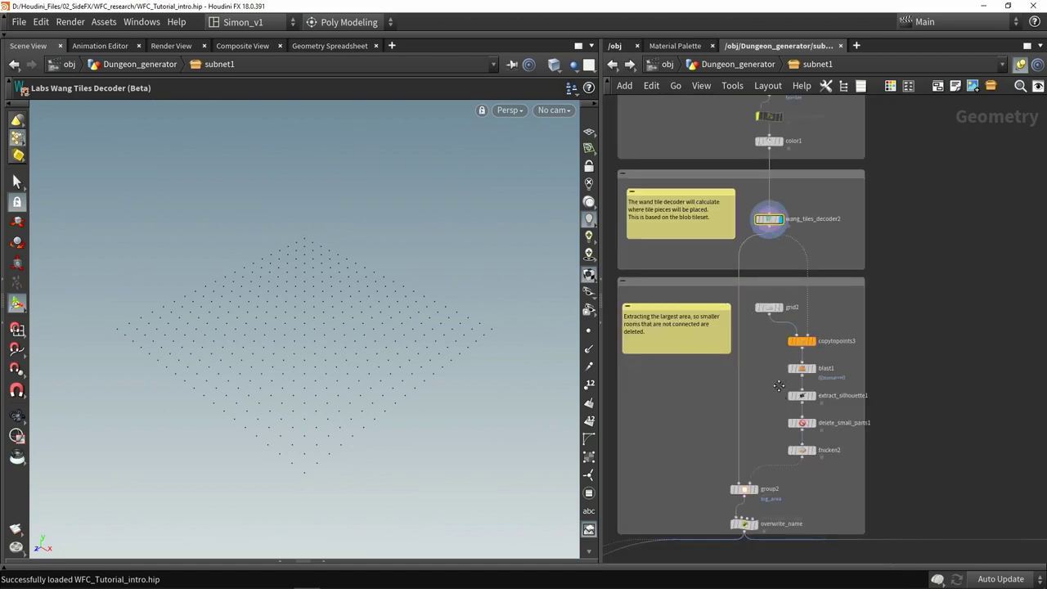
{"action": "middle_click_drag", "start_coordinate": [779, 385], "coordinate": [792, 324]}
{"action": "scroll", "coordinate": [792, 324], "scroll_direction": "up", "scroll_amount": 1}
{"action": "left_click", "coordinate": [763, 488]}
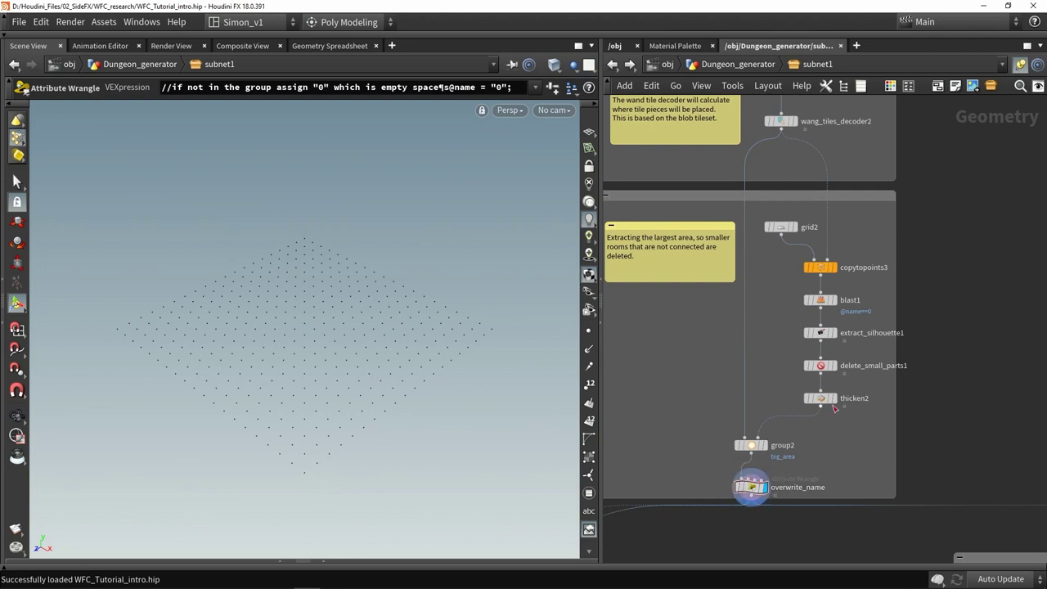
- Compare the floor areas output by extract_silhouette1 and delete_small_parts1
{"action": "left_click", "coordinate": [834, 332]}
{"action": "left_click_drag", "start_coordinate": [437, 360], "coordinate": [385, 346]}
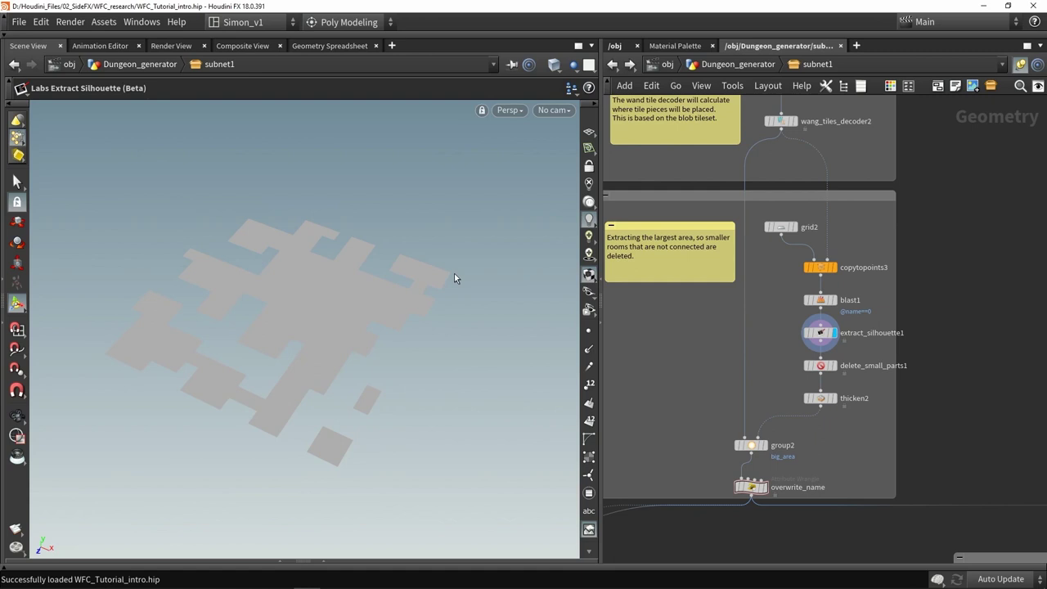
{"action": "left_click", "coordinate": [832, 366]}
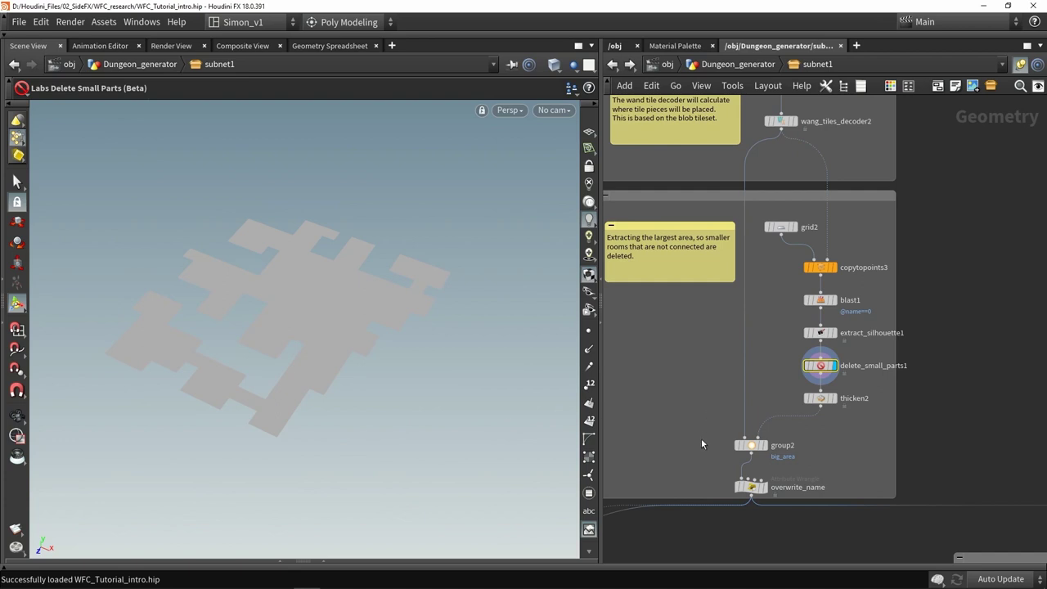
- Display the Wang tile preview from copytopoints1 and examine the tiled level up close
{"action": "scroll", "coordinate": [702, 443], "scroll_direction": "down", "scroll_amount": 2}
{"action": "middle_click_drag", "start_coordinate": [703, 440], "coordinate": [828, 312]}
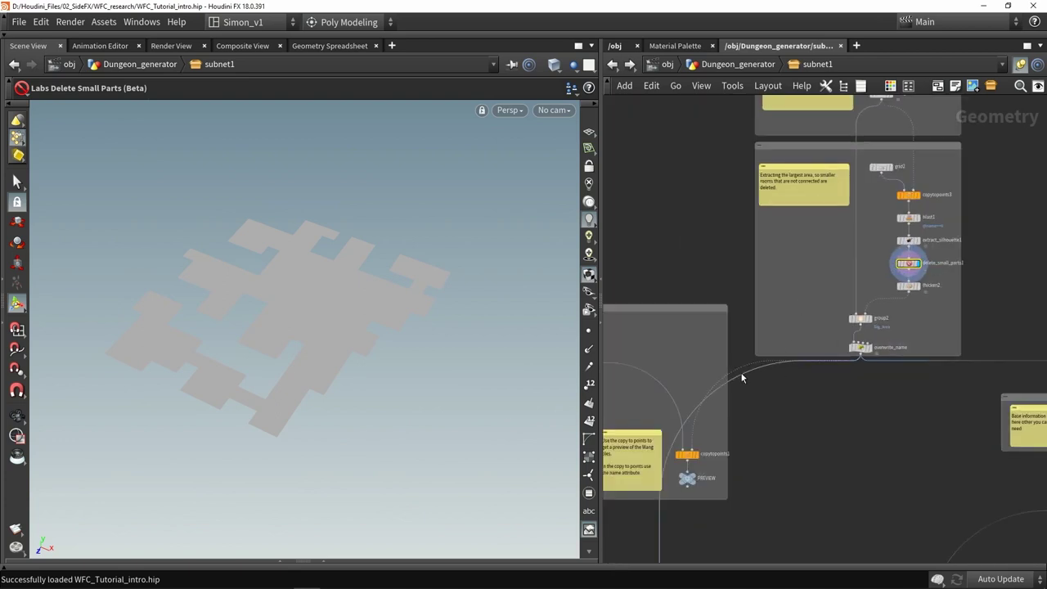
{"action": "middle_click_drag", "start_coordinate": [709, 436], "coordinate": [828, 356]}
{"action": "scroll", "coordinate": [820, 384], "scroll_direction": "up", "scroll_amount": 3}
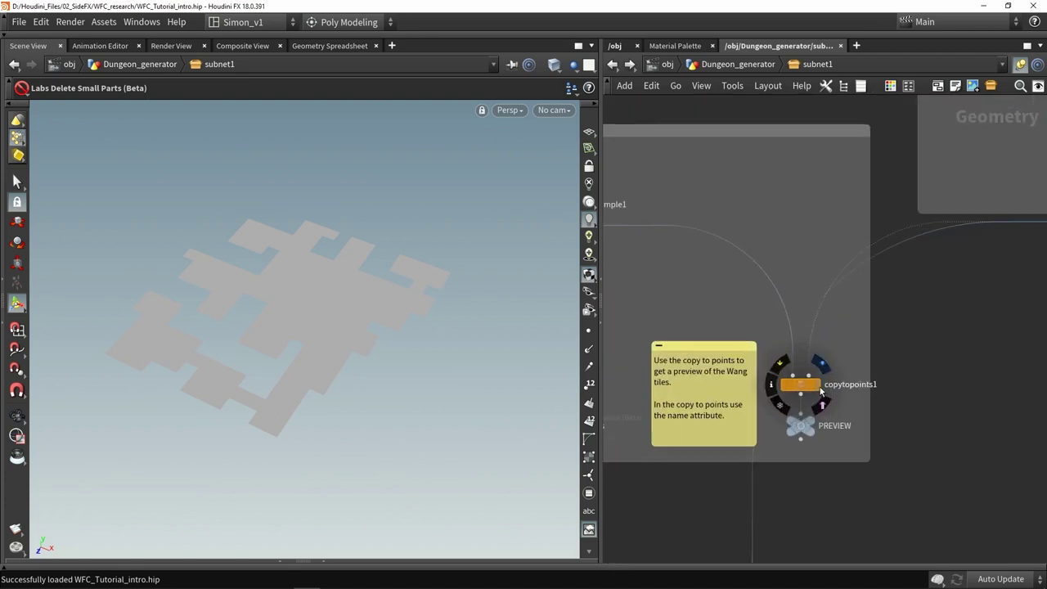
{"action": "left_click", "coordinate": [819, 387]}
{"action": "left_click_drag", "start_coordinate": [308, 280], "coordinate": [257, 267], "text": "alt"}
{"action": "scroll", "coordinate": [215, 291], "scroll_direction": "up", "scroll_amount": 5}
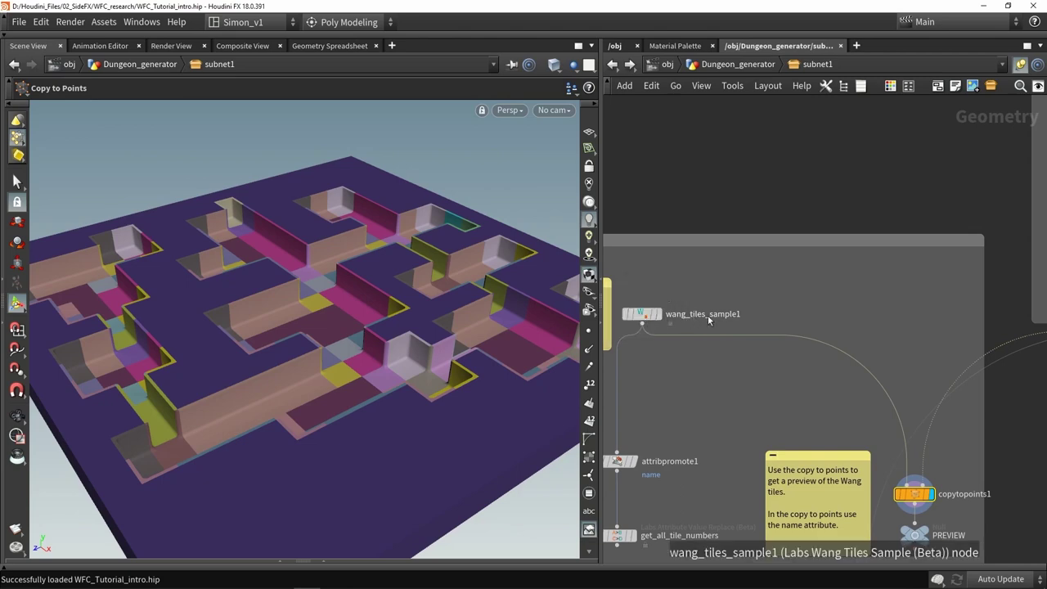
- Display and frame the wang_tiles_sample1 tile pieces, checking them in wireframe and shaded mode
{"action": "left_click", "coordinate": [658, 315]}
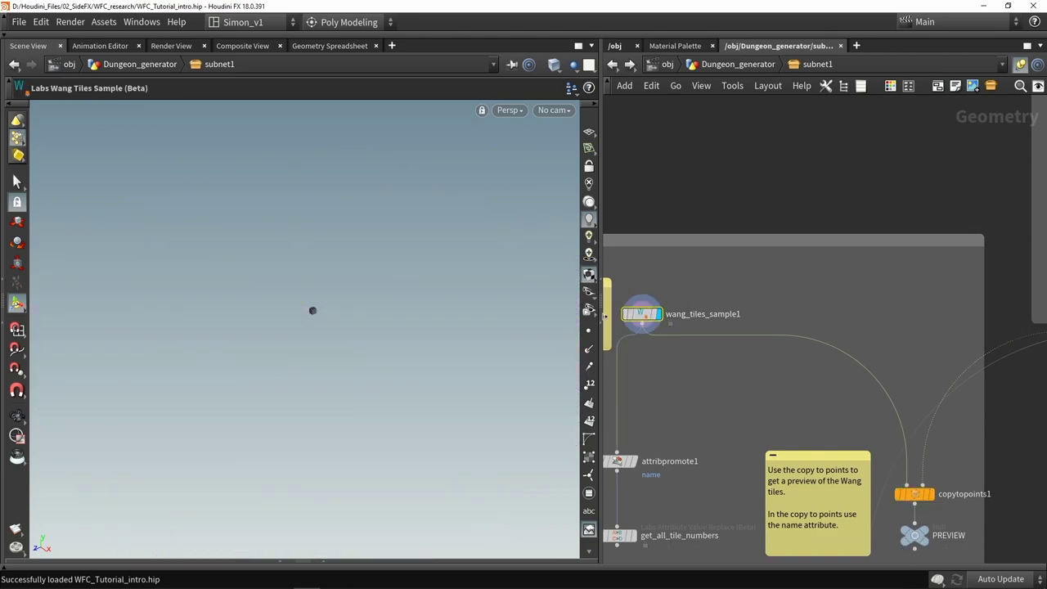
{"action": "key", "text": "f"}
{"action": "key", "text": "w"}
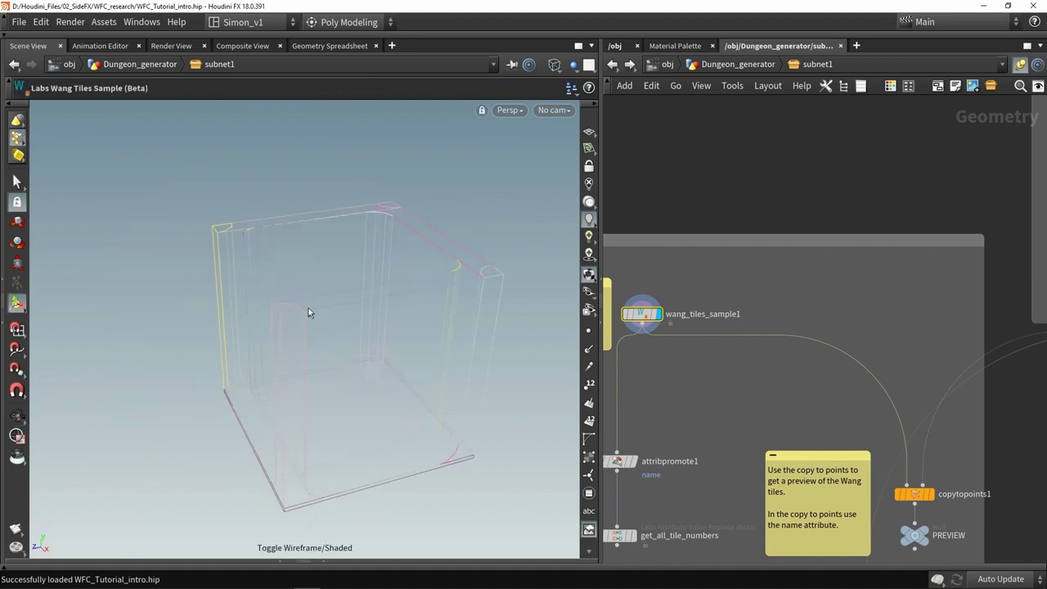
{"action": "key", "text": "w"}
- Display the colored tile grid from copytopoints4 and frame it in the viewport
{"action": "middle_click_drag", "start_coordinate": [885, 420], "coordinate": [744, 331]}
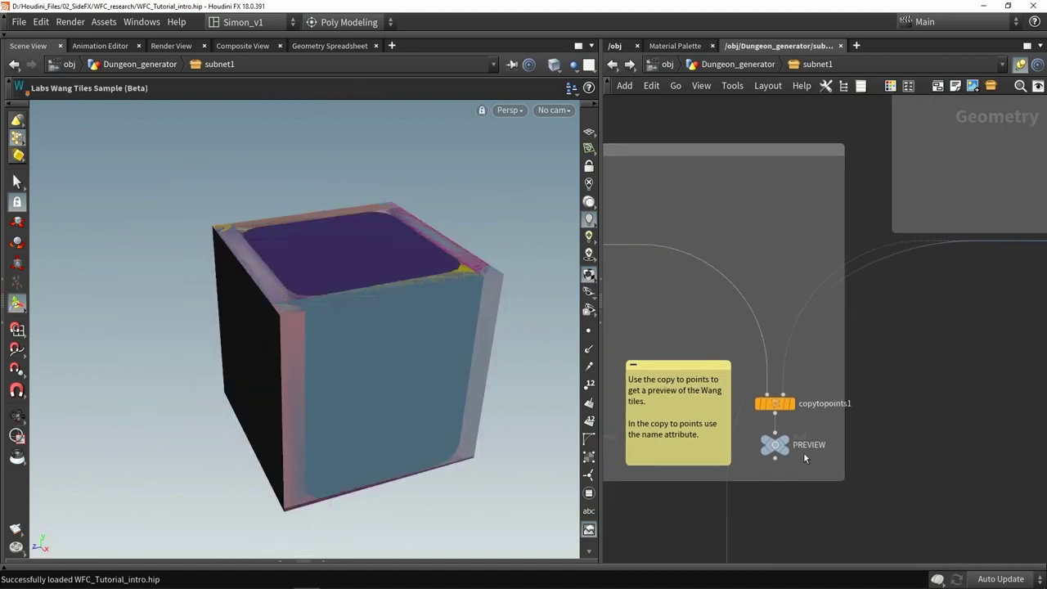
{"action": "left_click", "coordinate": [789, 440]}
{"action": "left_click", "coordinate": [779, 449]}
{"action": "key", "text": "f"}
{"action": "left_click_drag", "start_coordinate": [423, 356], "coordinate": [378, 343], "text": "alt"}
{"action": "scroll", "coordinate": [287, 324], "scroll_direction": "up", "scroll_amount": 3}
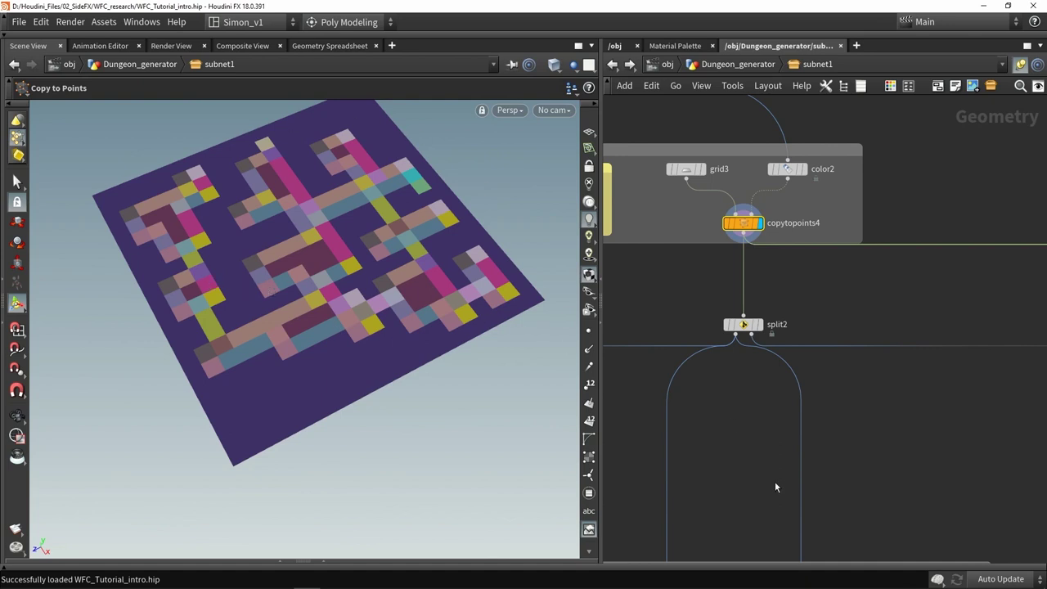
- Follow the network past blast8 into the per-room loop and display the room layout points from foreach_end1
{"action": "middle_click_drag", "start_coordinate": [775, 487], "coordinate": [853, 274]}
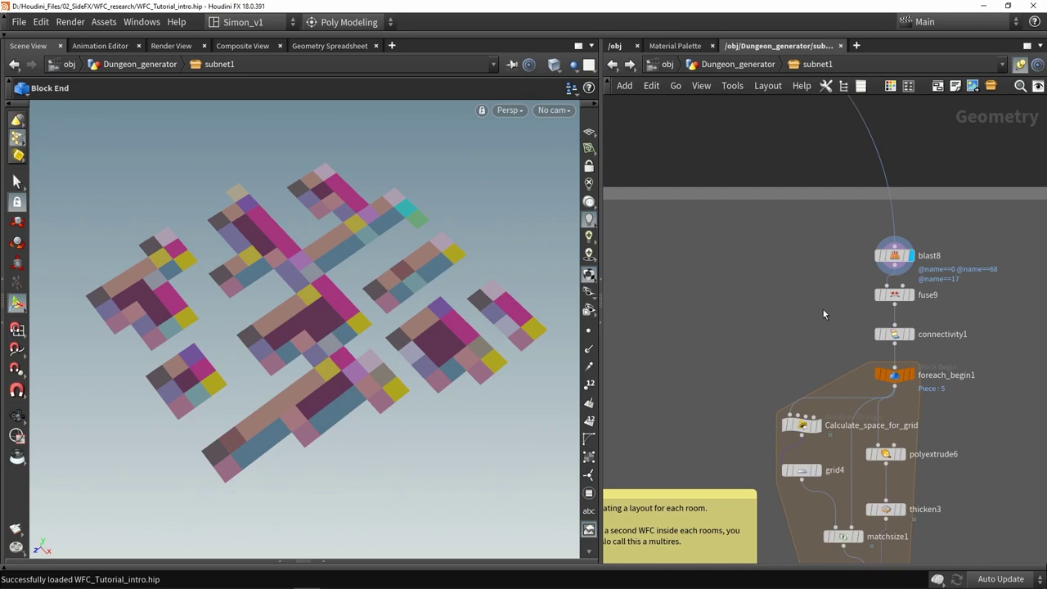
{"action": "scroll", "coordinate": [786, 336], "scroll_direction": "down", "scroll_amount": 3}
{"action": "middle_click_drag", "start_coordinate": [786, 337], "coordinate": [768, 225]}
{"action": "scroll", "coordinate": [811, 456], "scroll_direction": "up", "scroll_amount": 2}
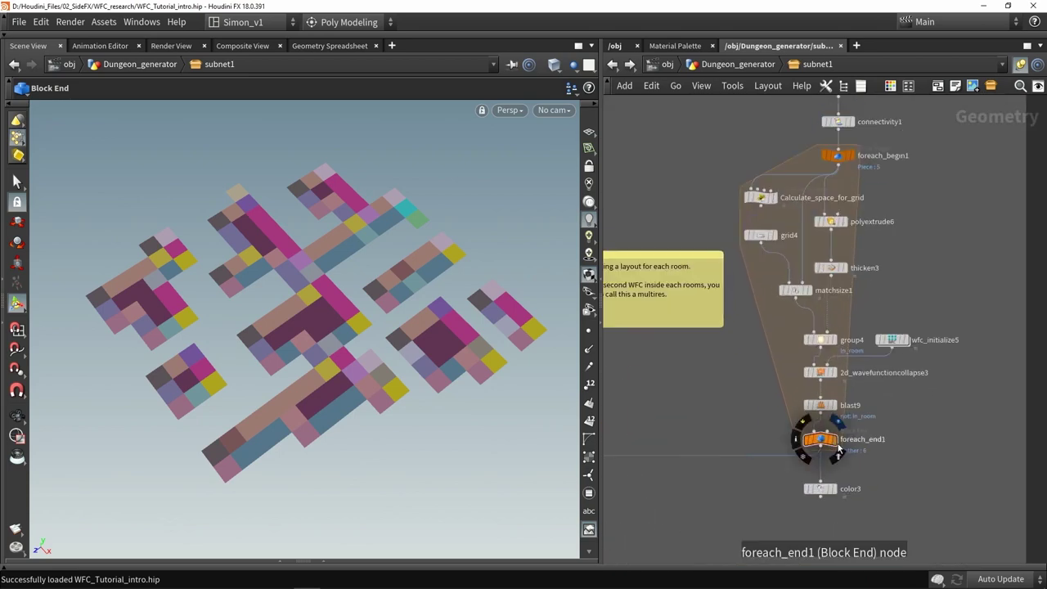
{"action": "left_click", "coordinate": [834, 441]}
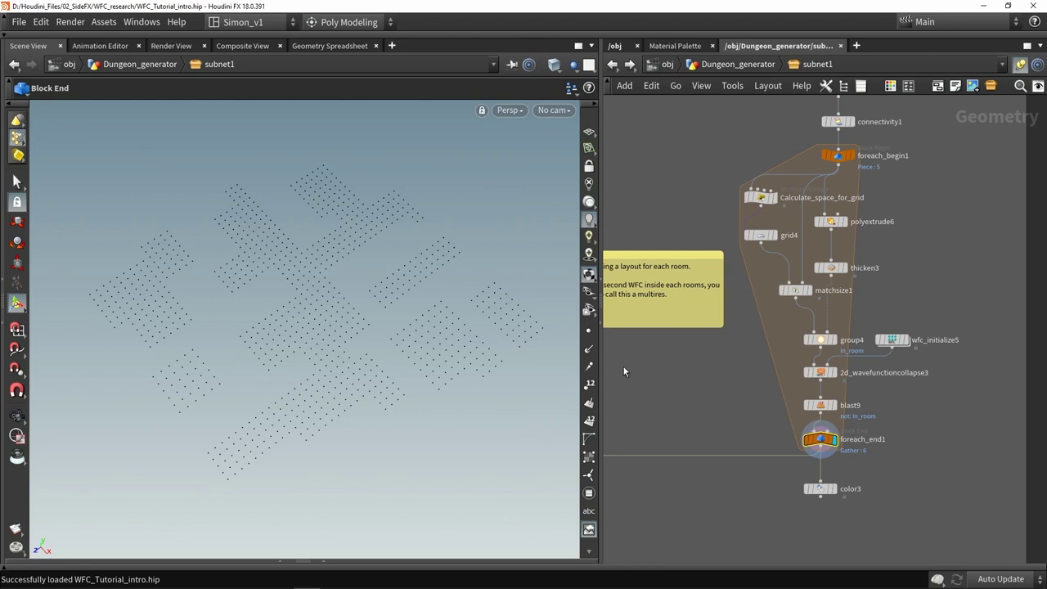
- Follow the branch through distancefromgeometry1 to the prop, debris and enemy branches and display their combined points from merge4
{"action": "middle_click_drag", "start_coordinate": [721, 414], "coordinate": [866, 333]}
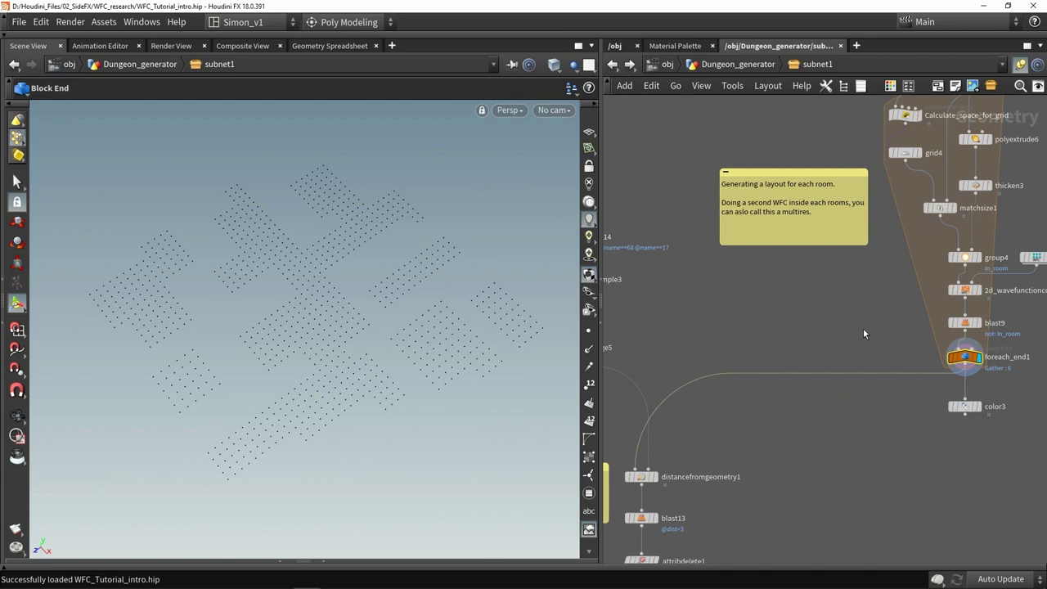
{"action": "scroll", "coordinate": [873, 288], "scroll_direction": "down", "scroll_amount": 2}
{"action": "middle_click_drag", "start_coordinate": [846, 459], "coordinate": [806, 251]}
{"action": "scroll", "coordinate": [806, 251], "scroll_direction": "up", "scroll_amount": 1}
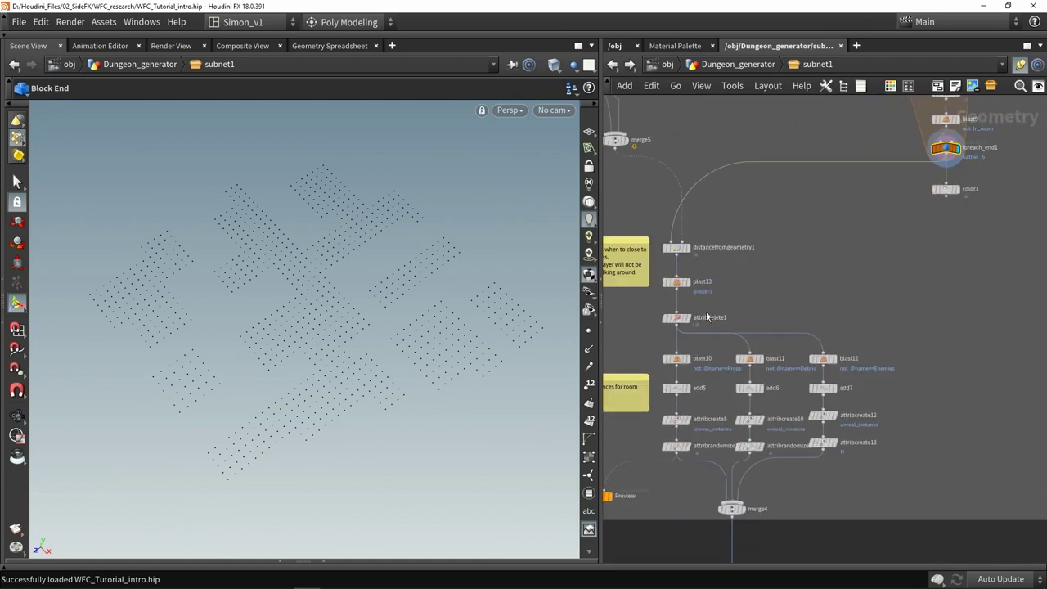
{"action": "left_click", "coordinate": [740, 510]}
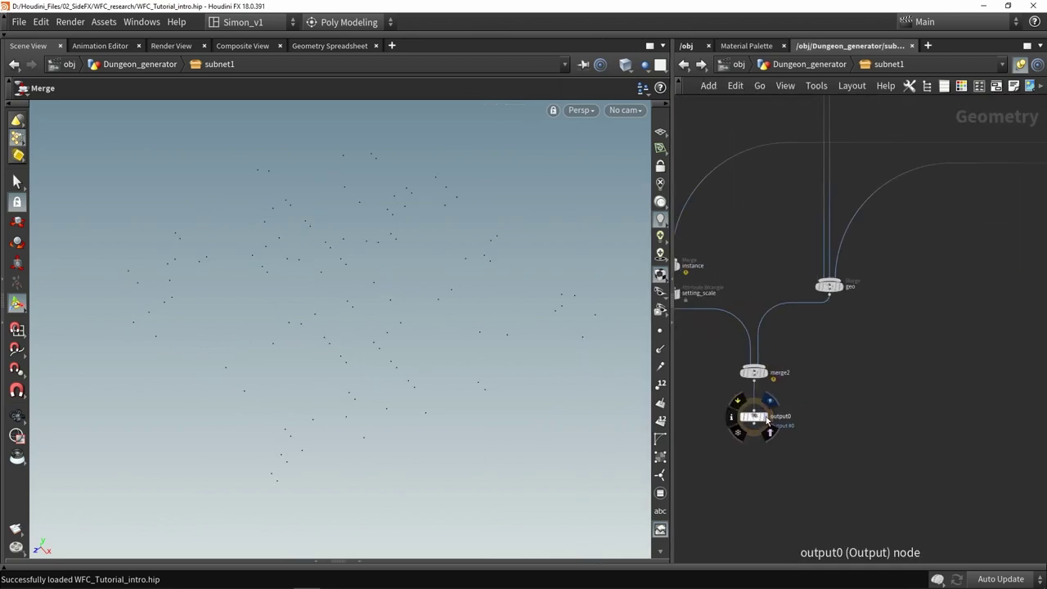
- Display the complete dungeon from output0 and inspect it up close in wireframe and shaded mode
{"action": "left_click", "coordinate": [758, 422]}
{"action": "left_click_drag", "start_coordinate": [352, 337], "coordinate": [430, 314], "text": "alt"}
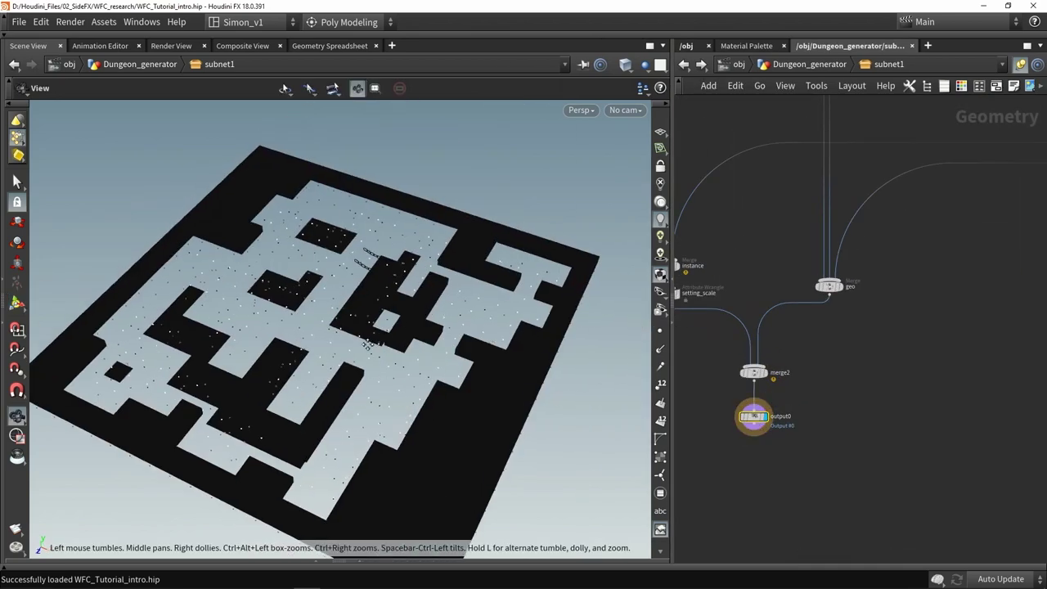
{"action": "middle_click_drag", "start_coordinate": [368, 343], "coordinate": [451, 301], "text": "alt"}
{"action": "mouse_move", "coordinate": [477, 276]}
{"action": "right_mouse_down", "text": "alt"}
{"action": "mouse_move", "coordinate": [349, 305]}
{"action": "mouse_move", "coordinate": [254, 251]}
{"action": "right_mouse_up", "text": "alt"}
{"action": "key", "text": "shift+w"}
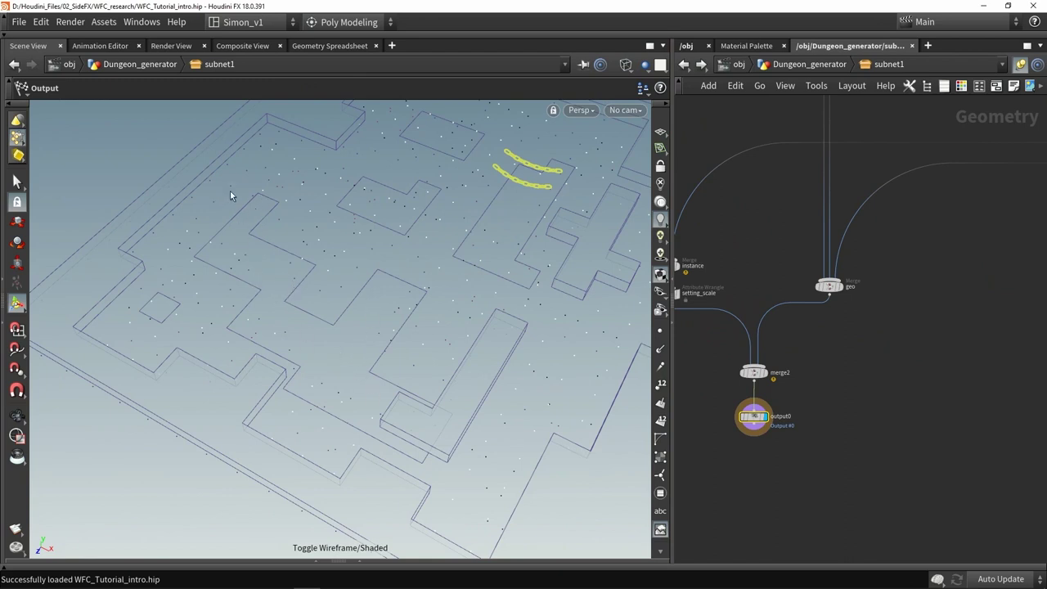
{"action": "key", "text": "w"}
{"action": "left_click_drag", "start_coordinate": [309, 350], "coordinate": [355, 322]}
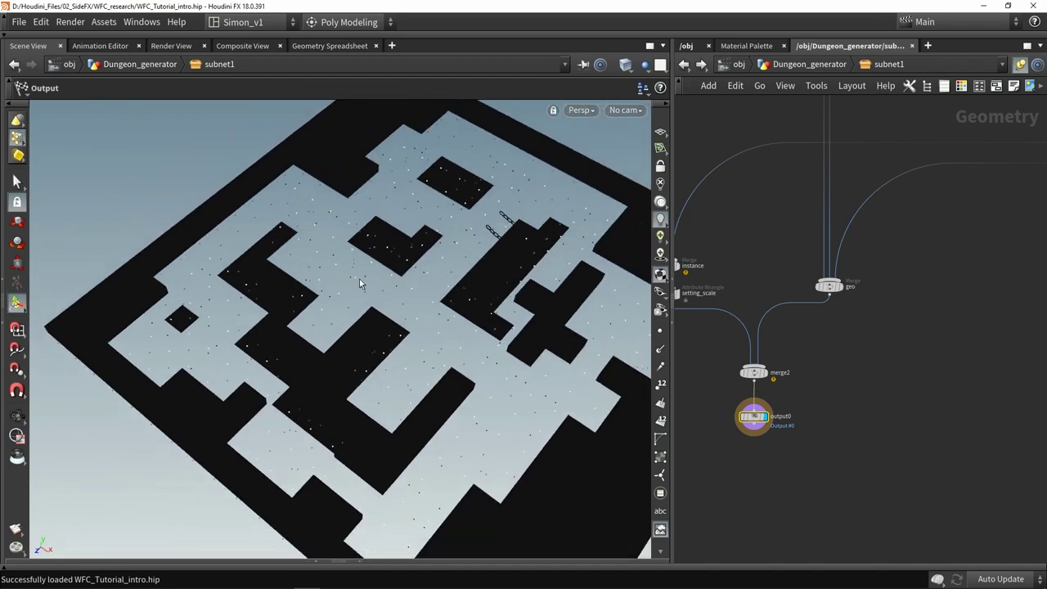
- Open the Geometry Spreadsheet for output0 and examine the unreal_instance Blueprint paths, including Corner_01 and Main_floor_01
{"action": "left_click", "coordinate": [340, 561]}
{"action": "left_click", "coordinate": [264, 455]}
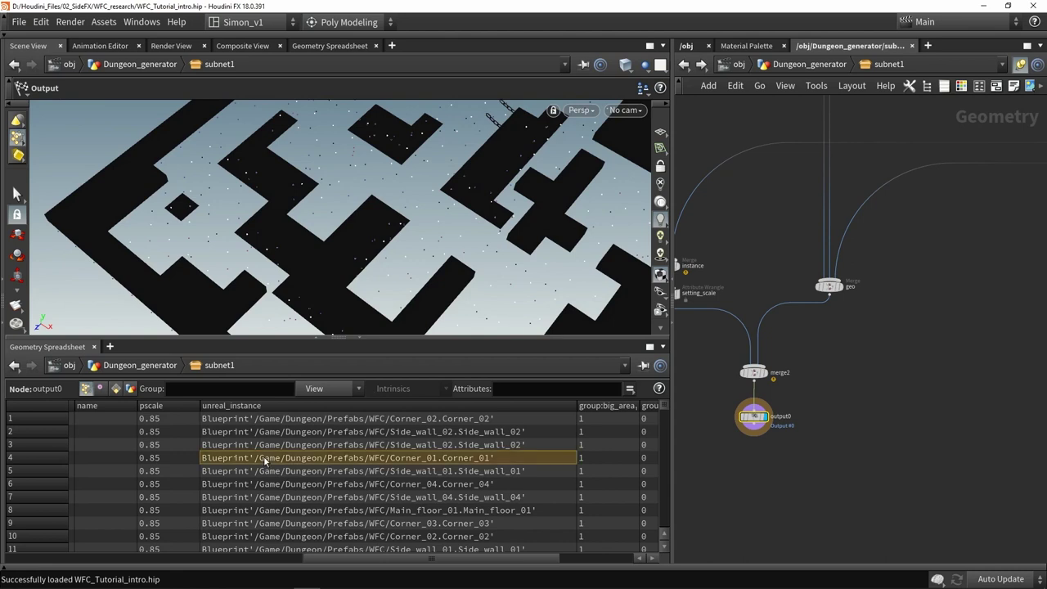
{"action": "scroll", "coordinate": [448, 491], "scroll_direction": "down", "scroll_amount": 1}
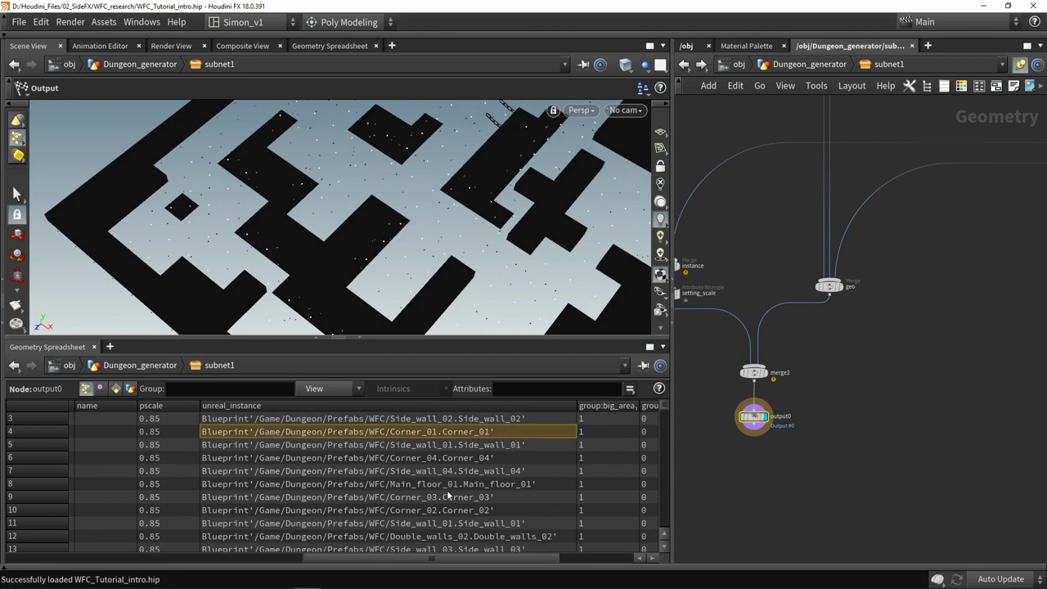
{"action": "left_click", "coordinate": [522, 484]}
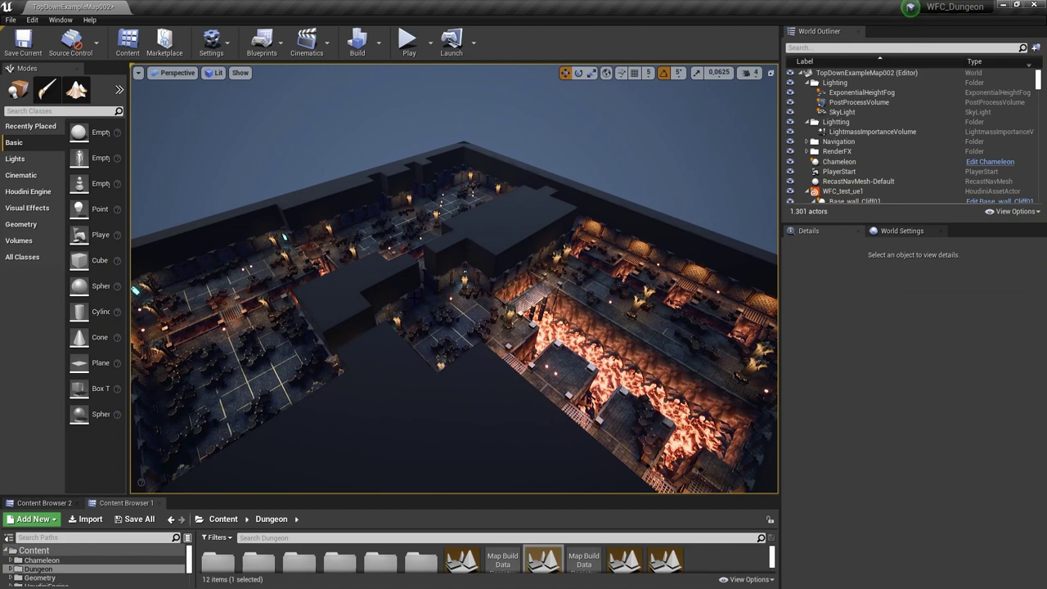
- Switch to Unreal Editor, play the generated dungeon level, and move the character across the bridges while shooting at enemies
{"action": "left_click", "coordinate": [407, 49]}
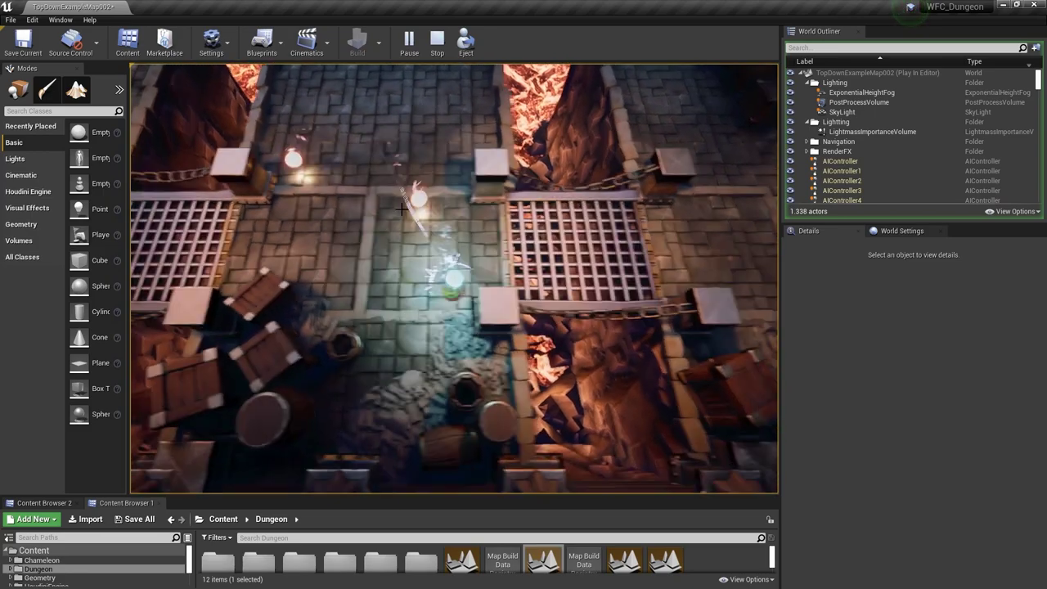
{"action": "key", "text": "d"}
{"action": "left_click", "coordinate": [360, 222]}
{"action": "key", "text": "w"}
{"action": "key", "text": "d"}
{"action": "left_click", "coordinate": [314, 267]}
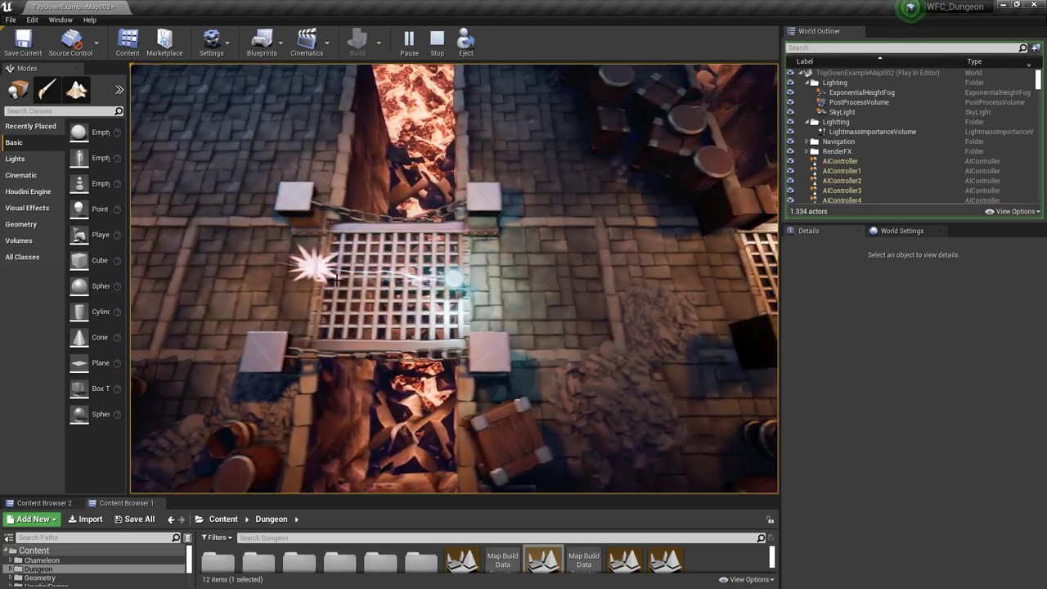
{"action": "key", "text": "a"}
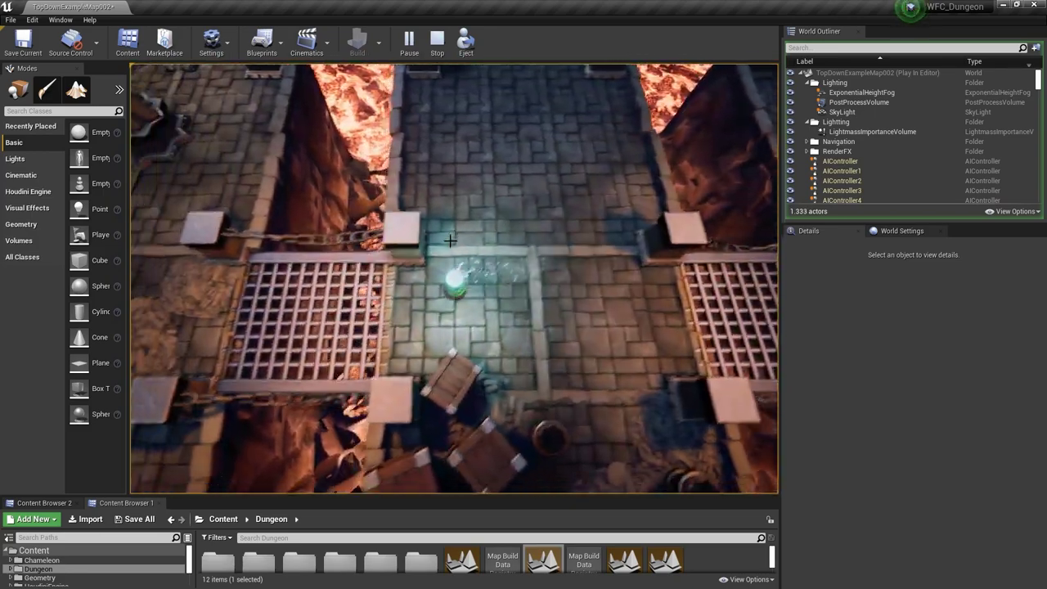